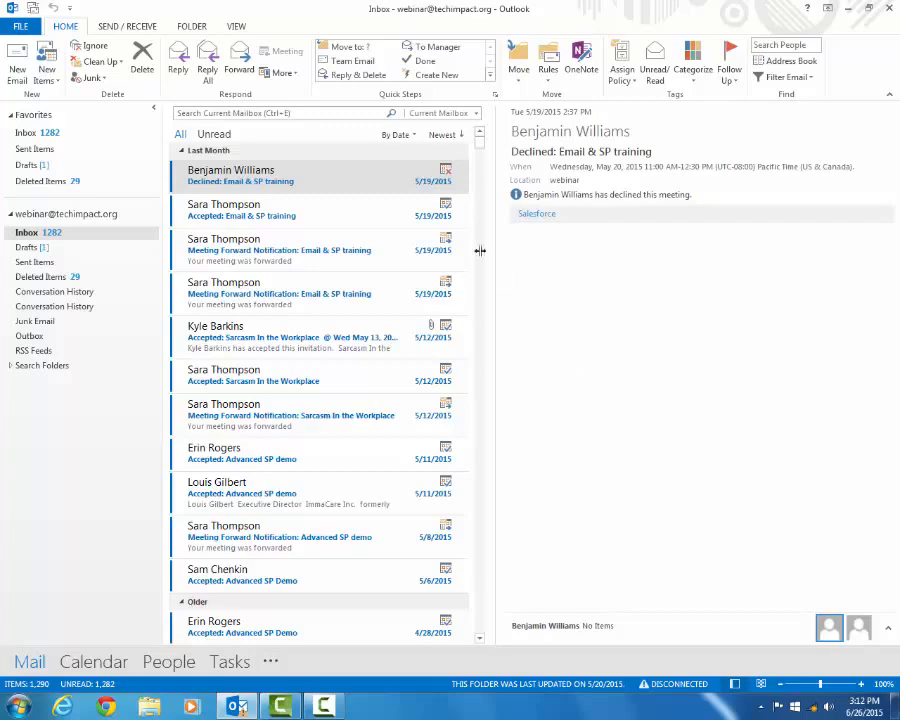
Step: Start an export to a file from the mailbox, choosing Outlook Data File (.pst) as the file type
left_click(22, 27)
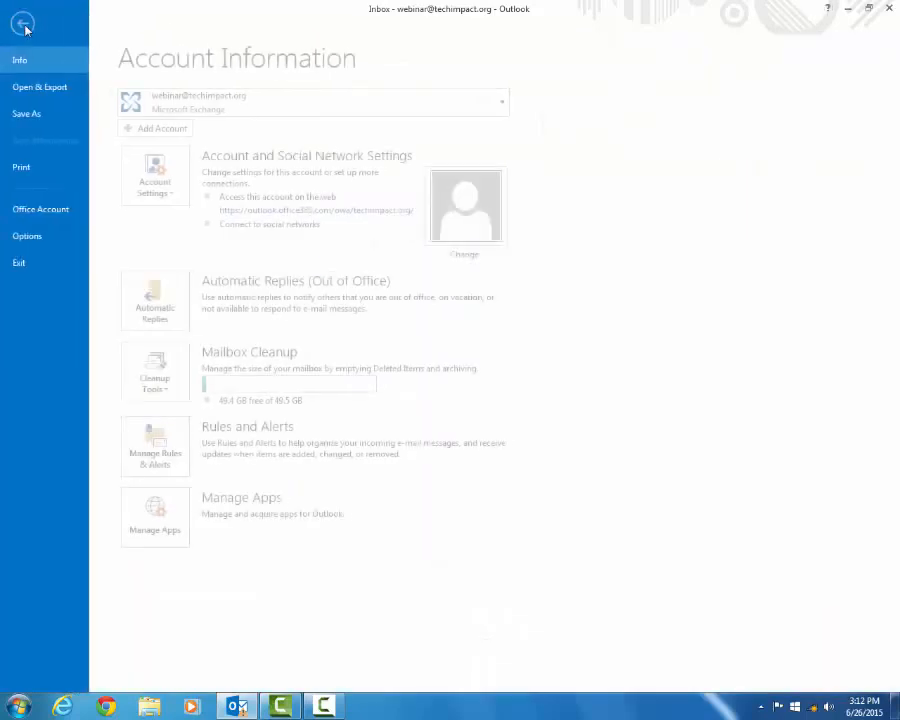
left_click(42, 92)
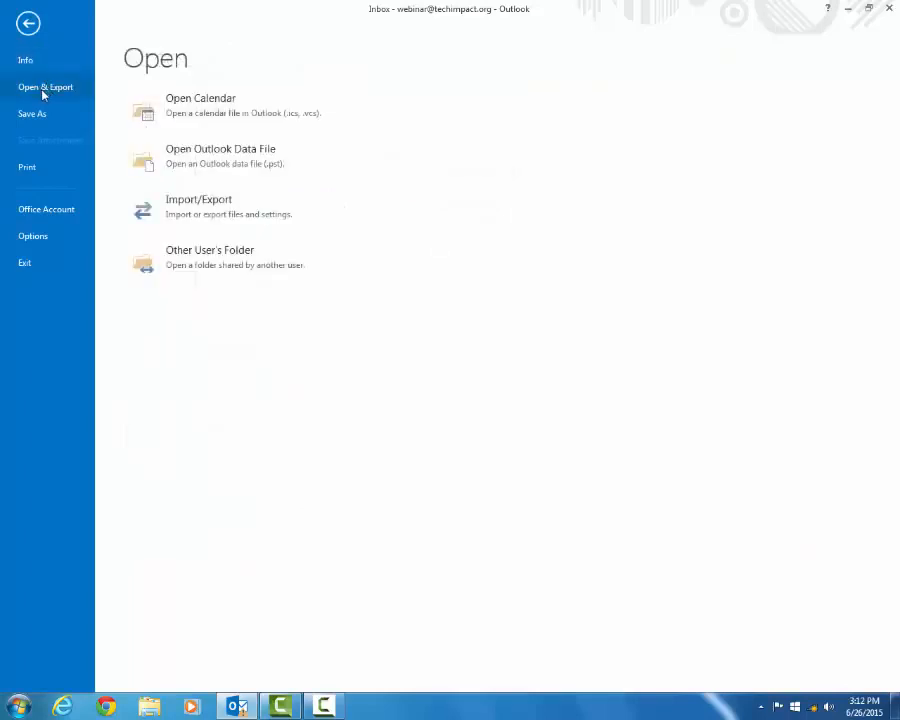
left_click(226, 218)
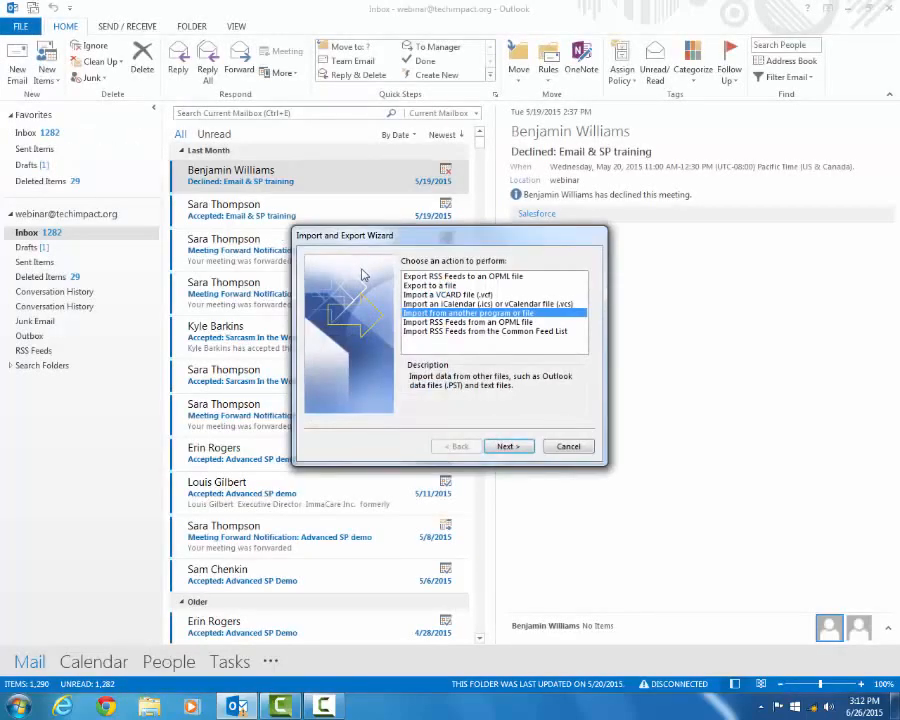
left_click(420, 286)
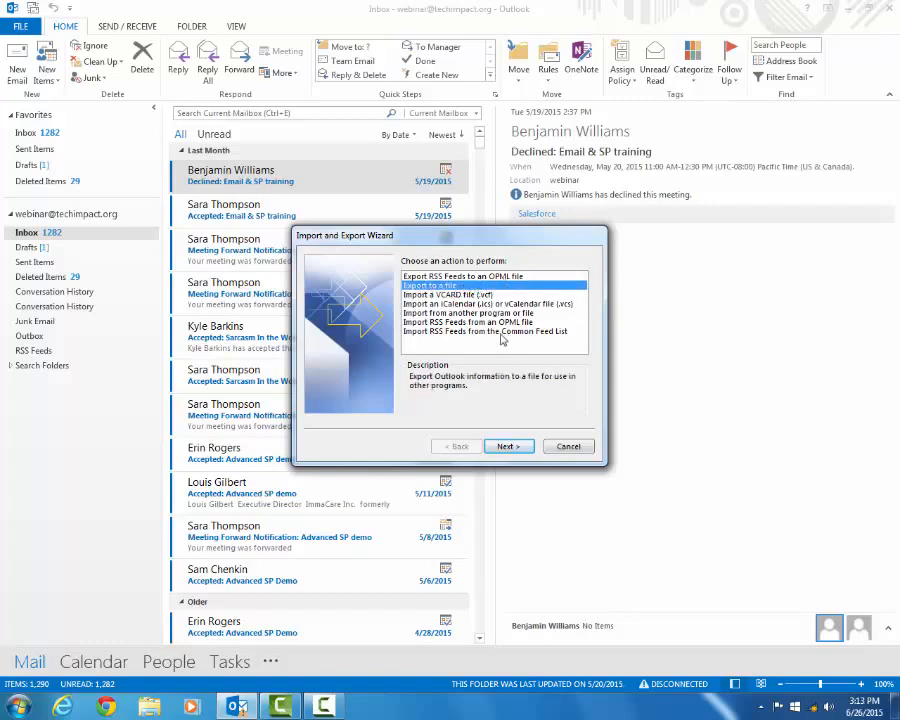
left_click(516, 450)
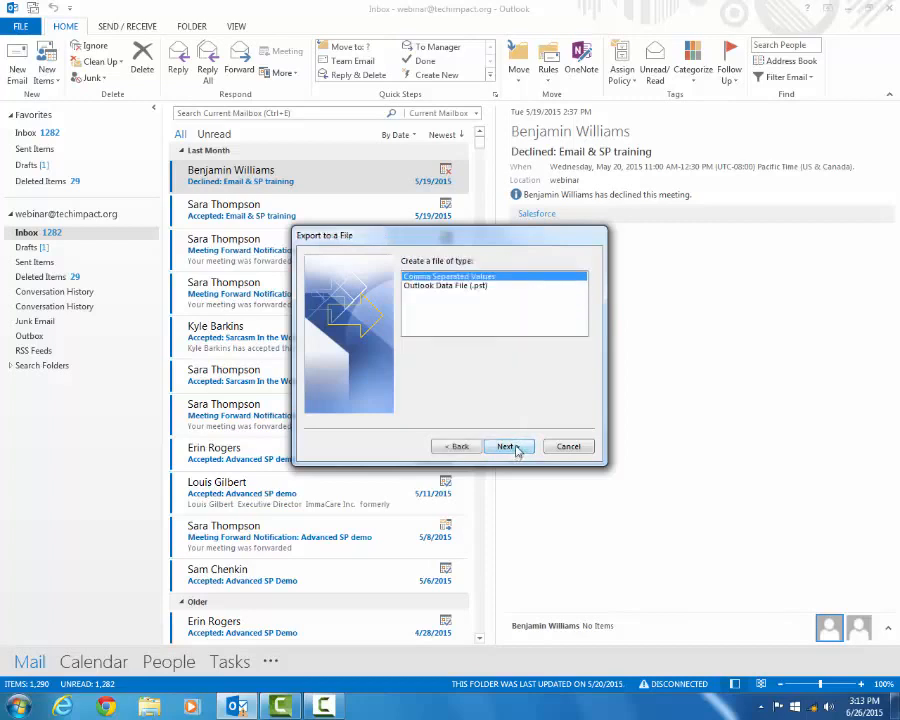
left_click(465, 286)
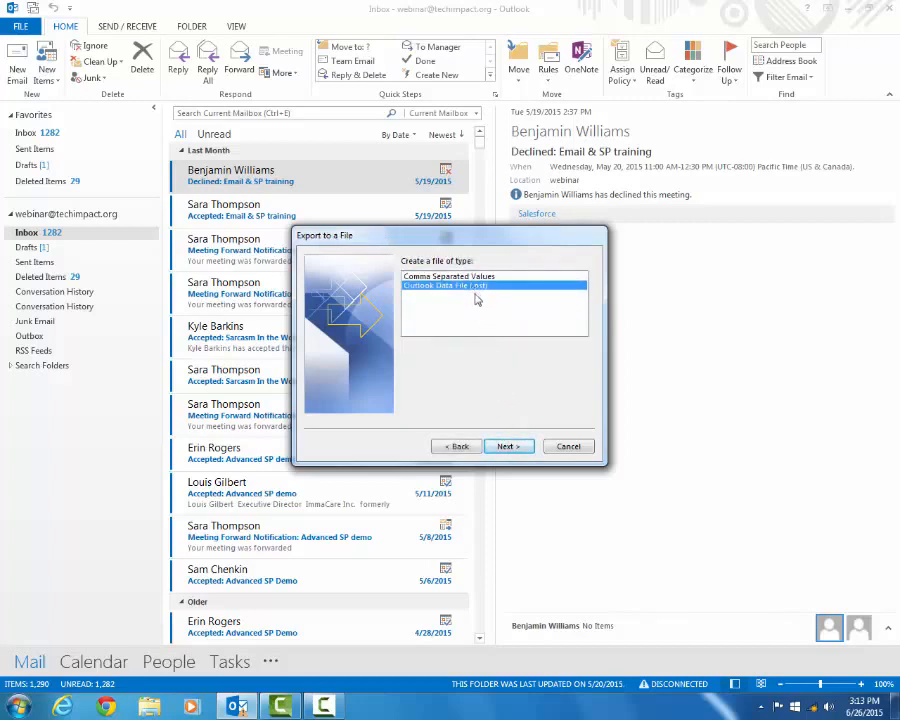
left_click(516, 450)
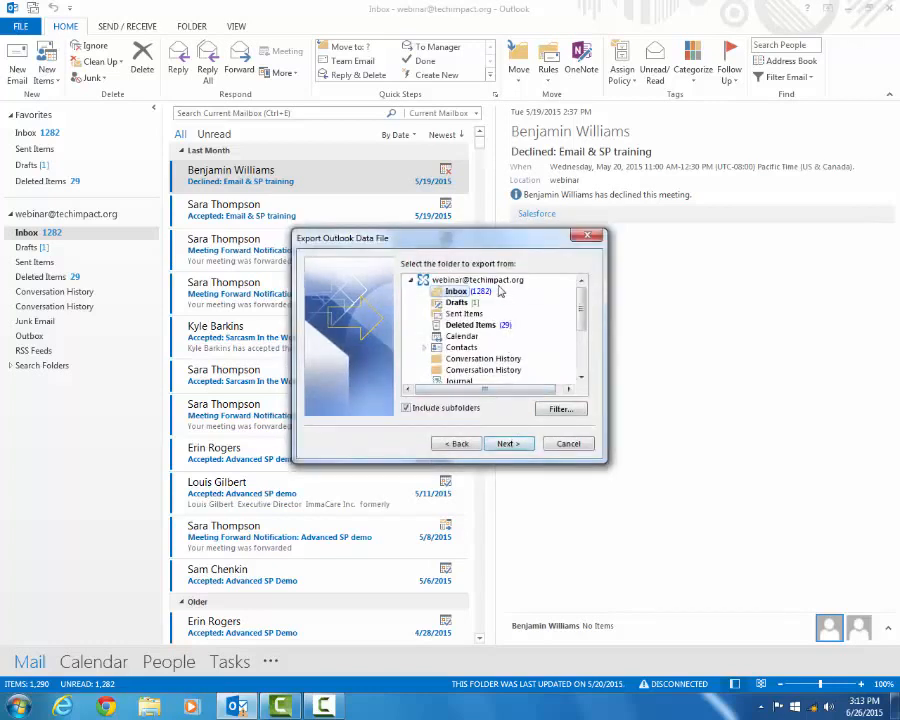
Step: Choose the top-level mailbox account, with its subfolders included, as the folder to export from
left_click(497, 283)
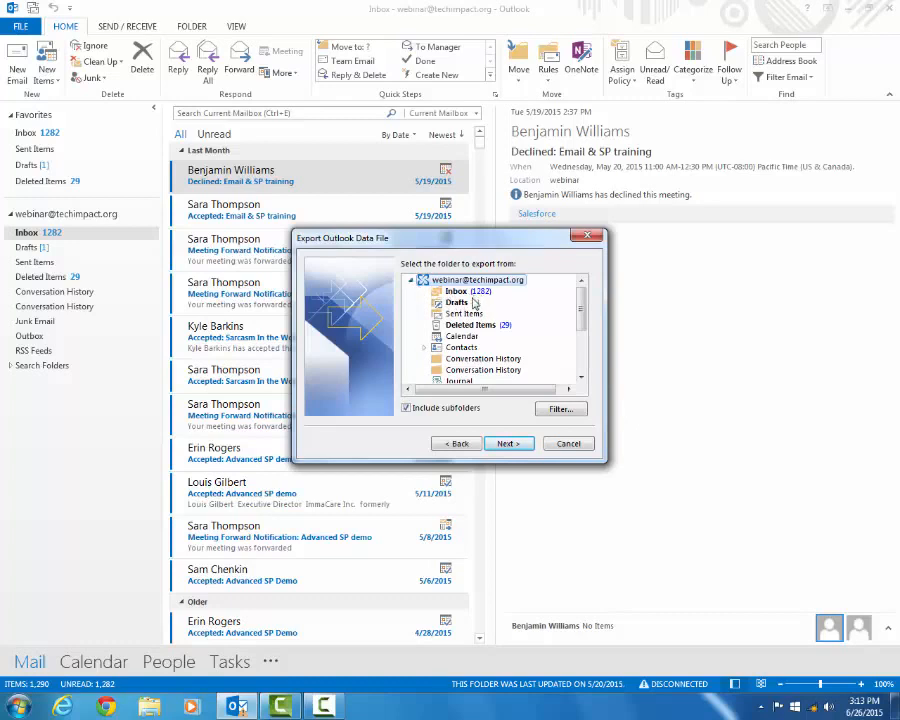
scroll(472, 298, "down", 1)
scroll(470, 292, "up", 1)
scroll(486, 324, "down", 1)
scroll(476, 321, "up", 1)
scroll(489, 310, "down", 1)
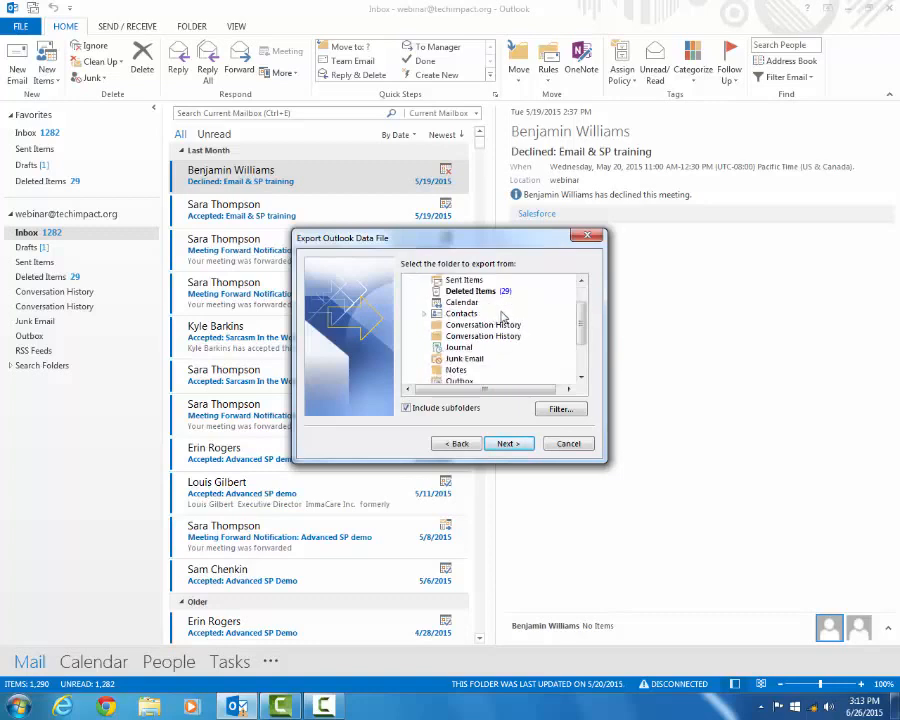
scroll(480, 305, "up", 1)
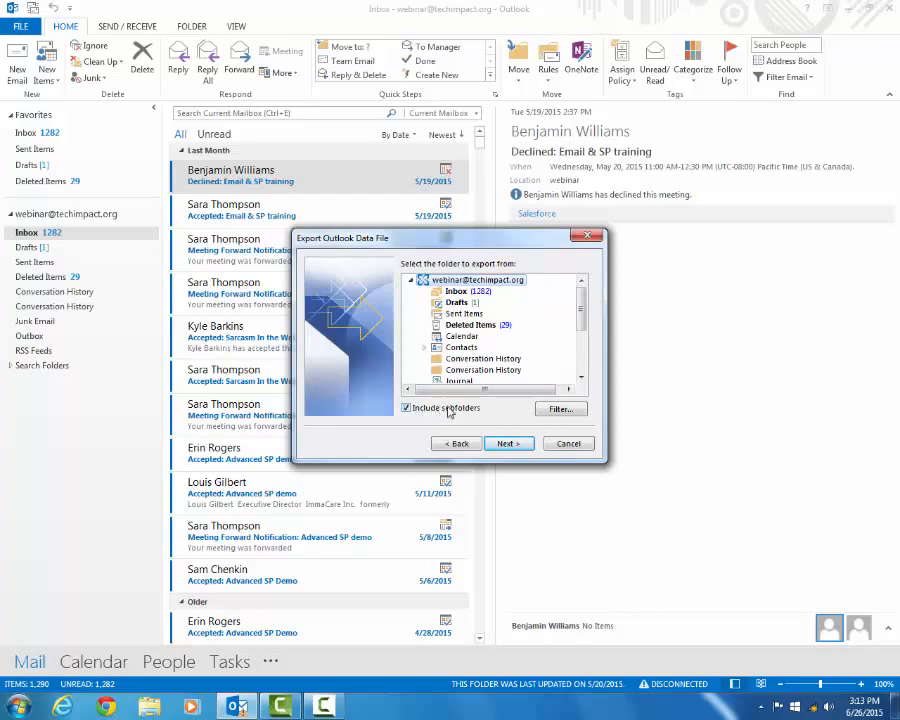
scroll(477, 348, "down", 1)
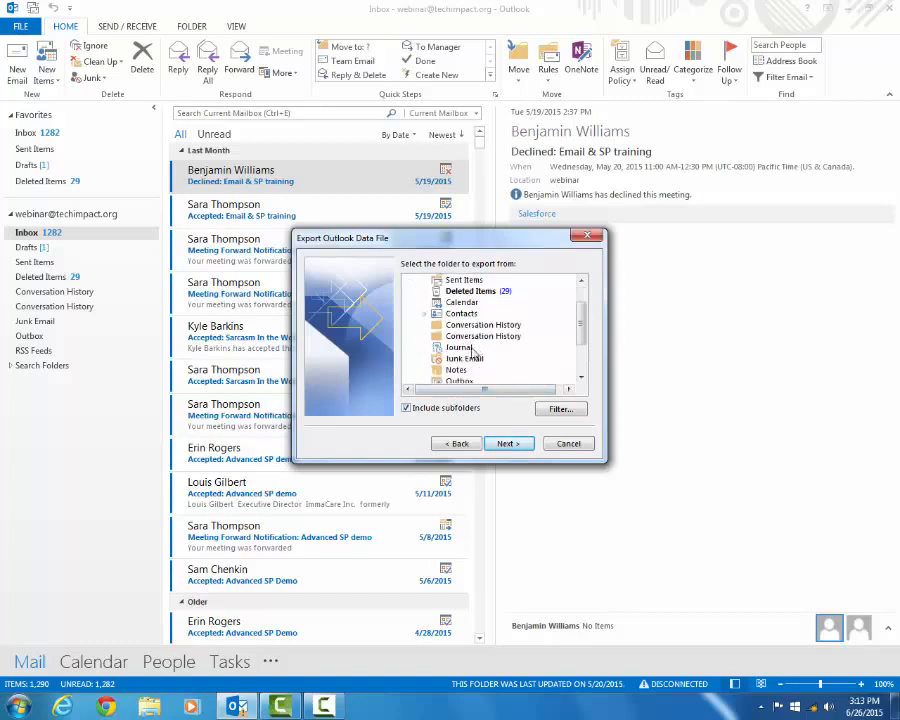
scroll(477, 348, "up", 1)
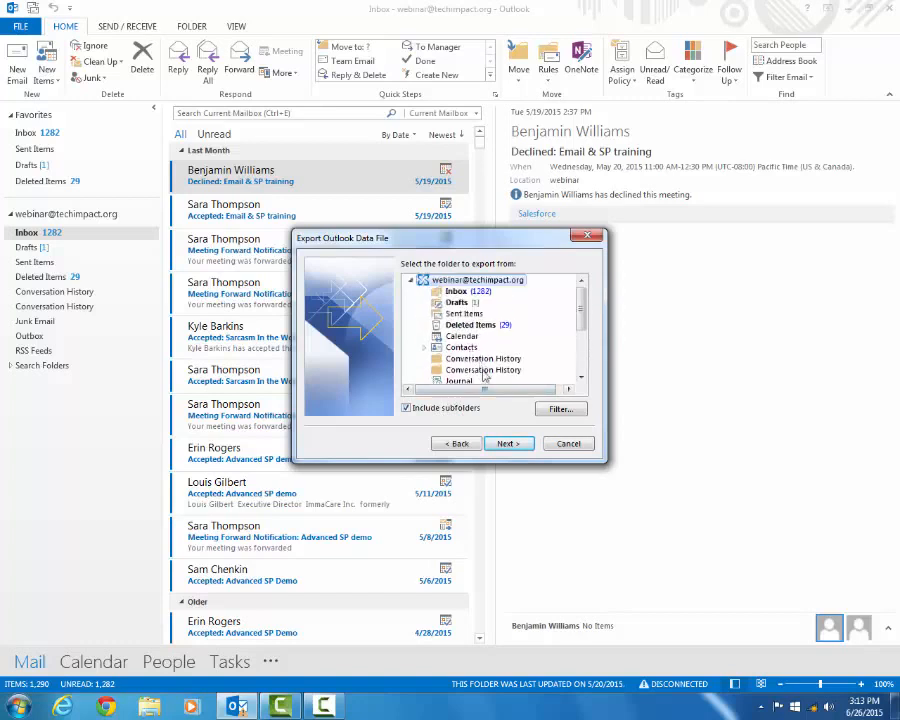
left_click(505, 444)
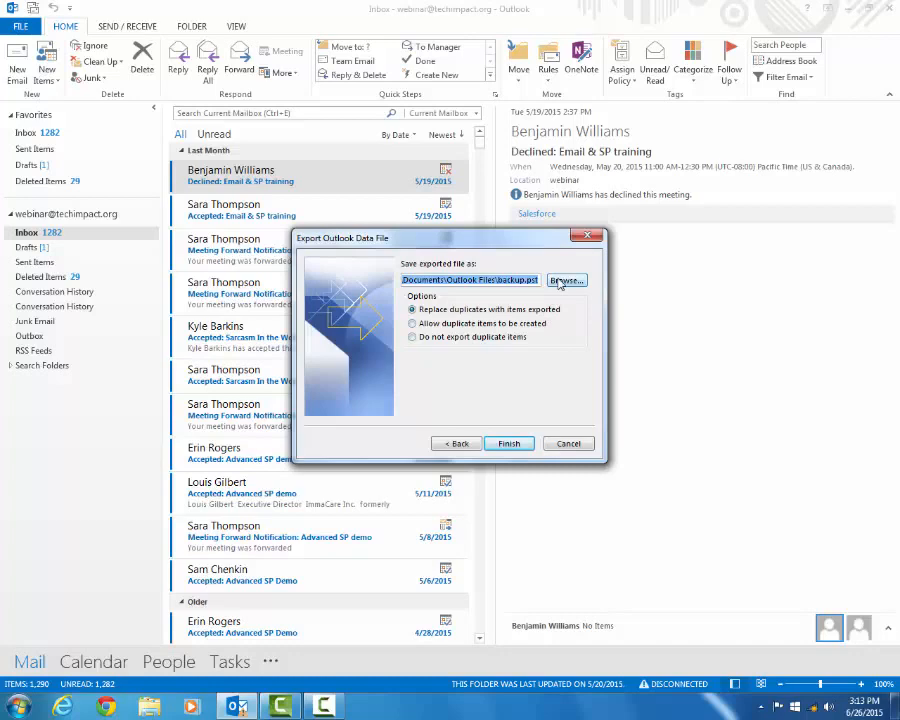
Step: Set the exported file to be saved on the Desktop under the name 6-26-15
left_click(563, 281)
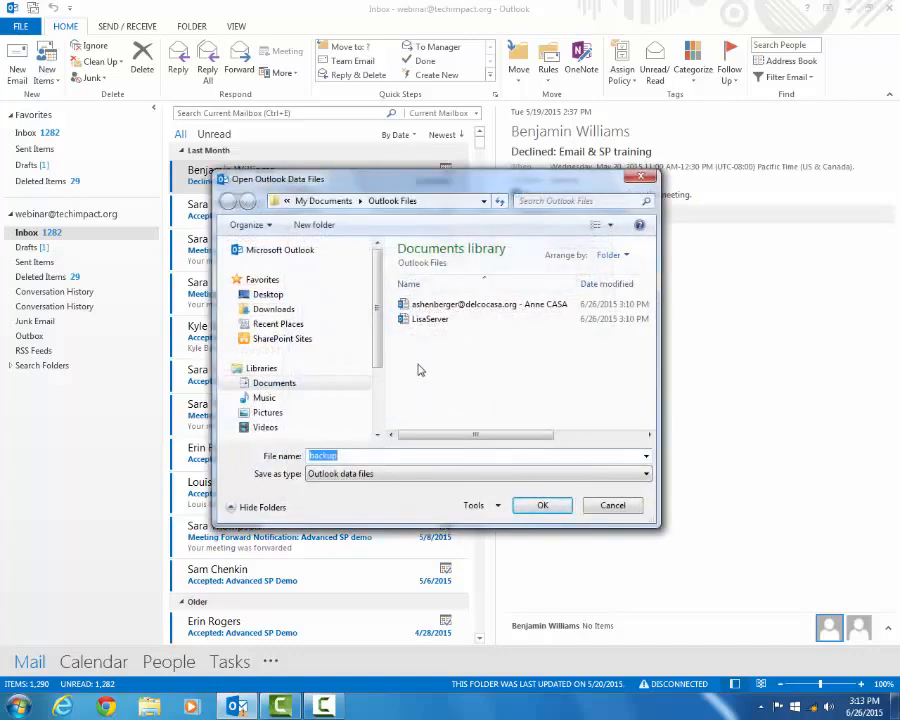
left_click(333, 299)
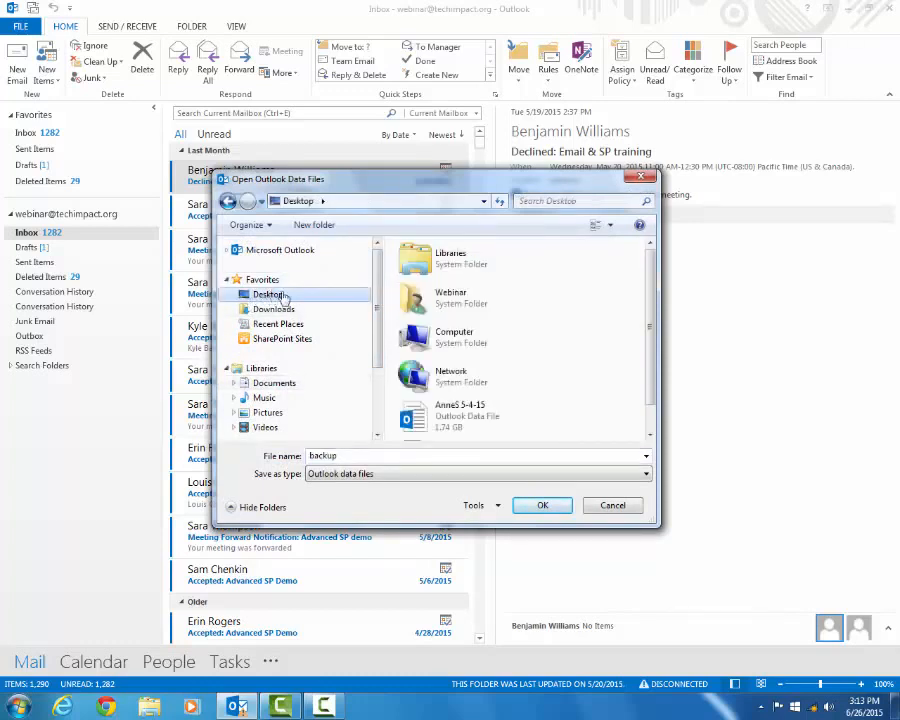
double_click(344, 455)
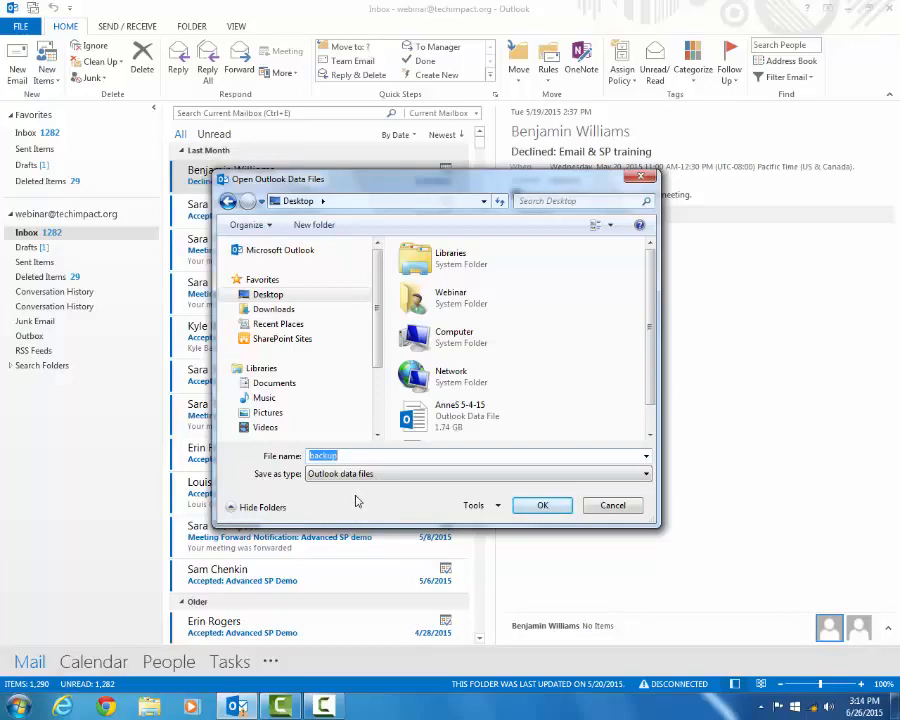
type("6-26-15")
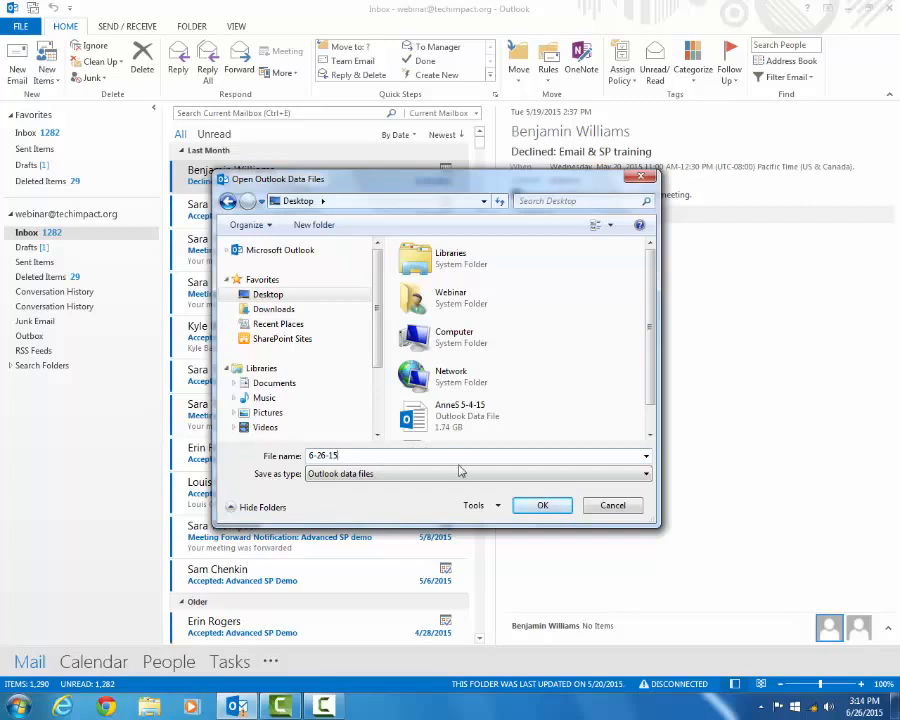
left_click(541, 507)
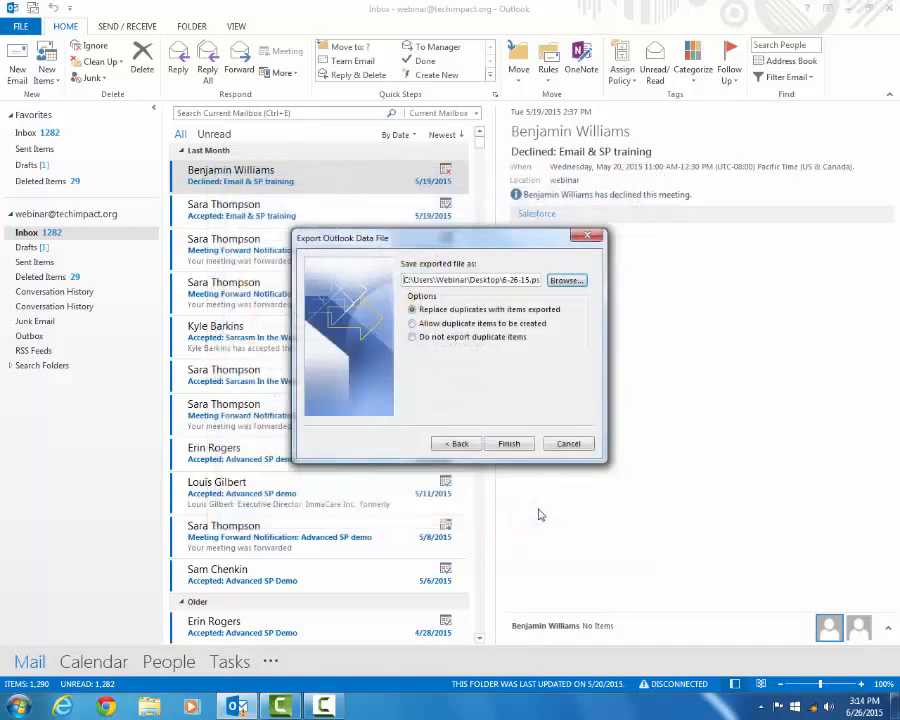
Step: Exclude duplicate items from the export and run it without setting a password on the data file
left_click(484, 341)
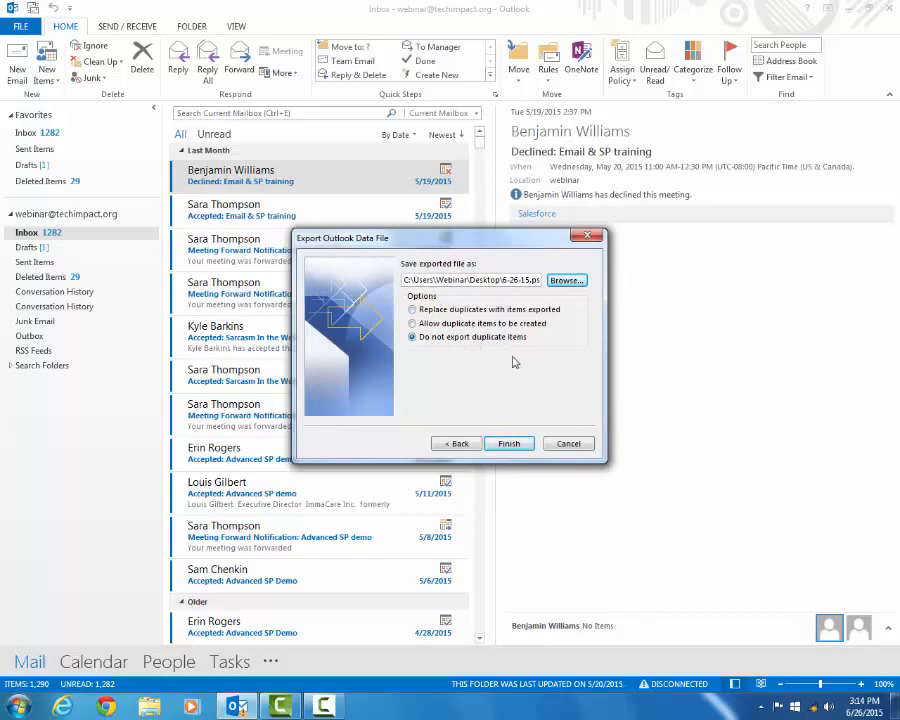
left_click(510, 444)
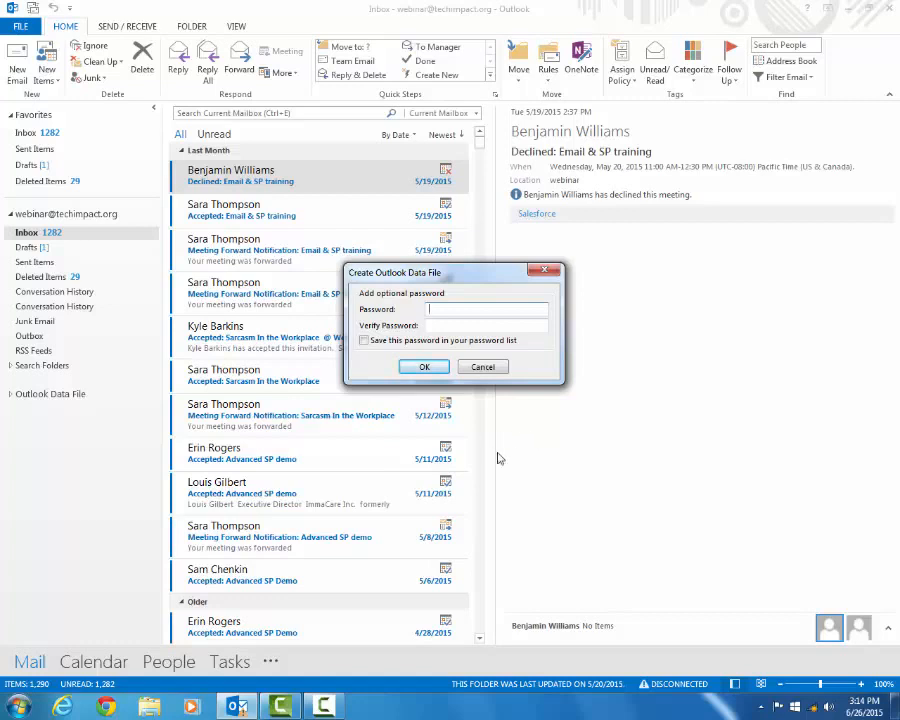
left_click(424, 368)
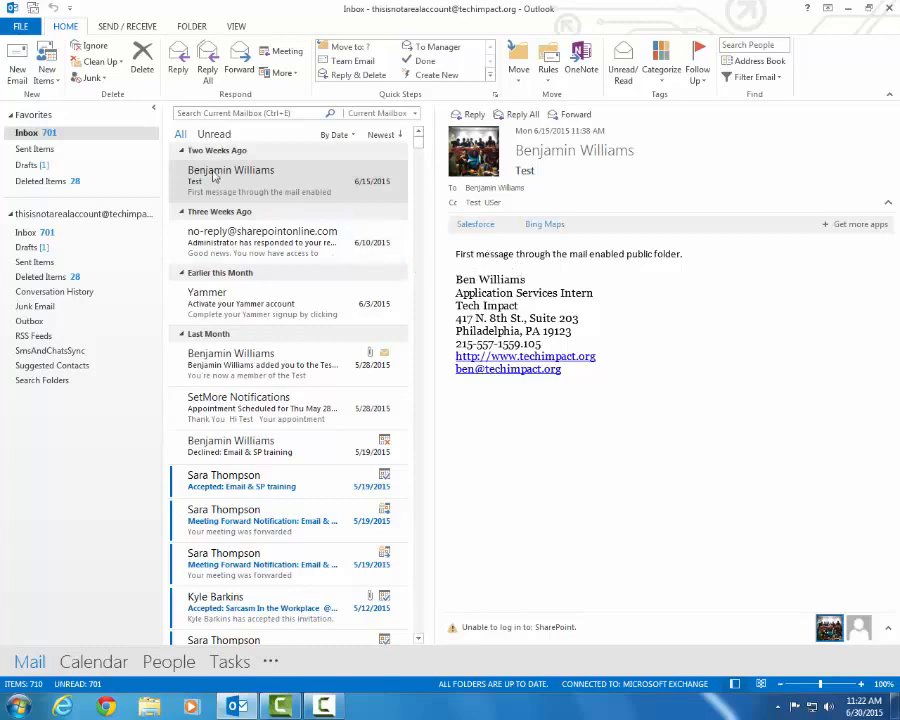
Step: Start an import from another program or file, choosing Outlook Data File (.pst) as the file type
left_click(22, 27)
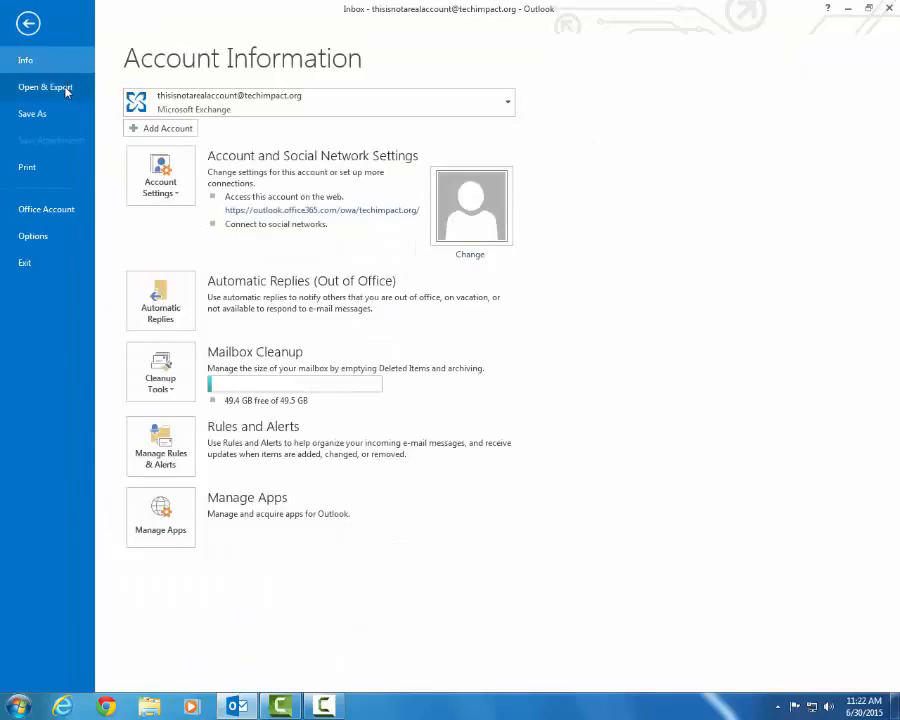
left_click(45, 88)
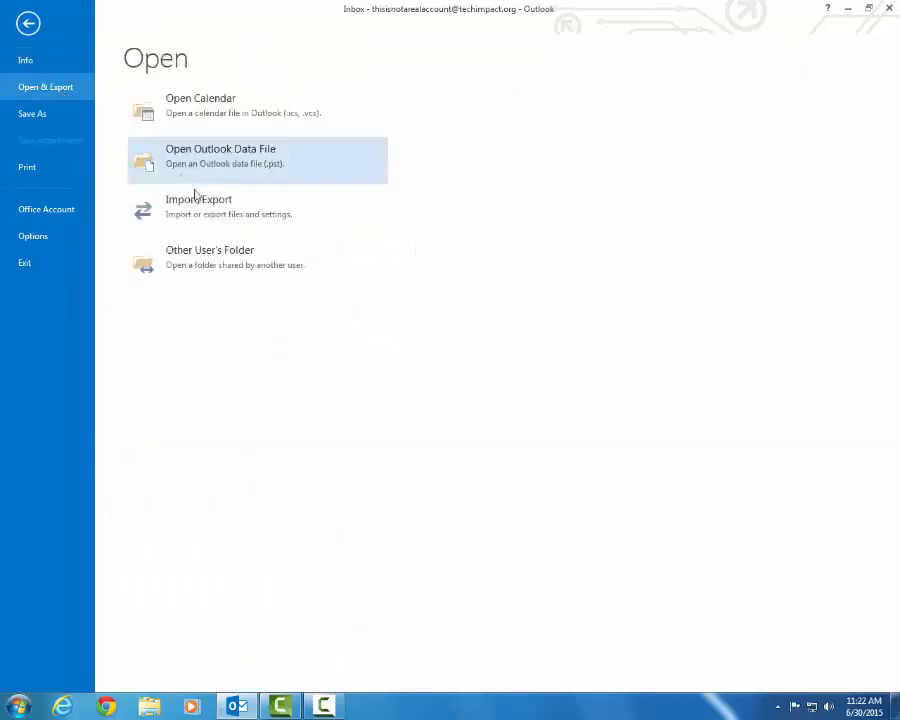
left_click(249, 215)
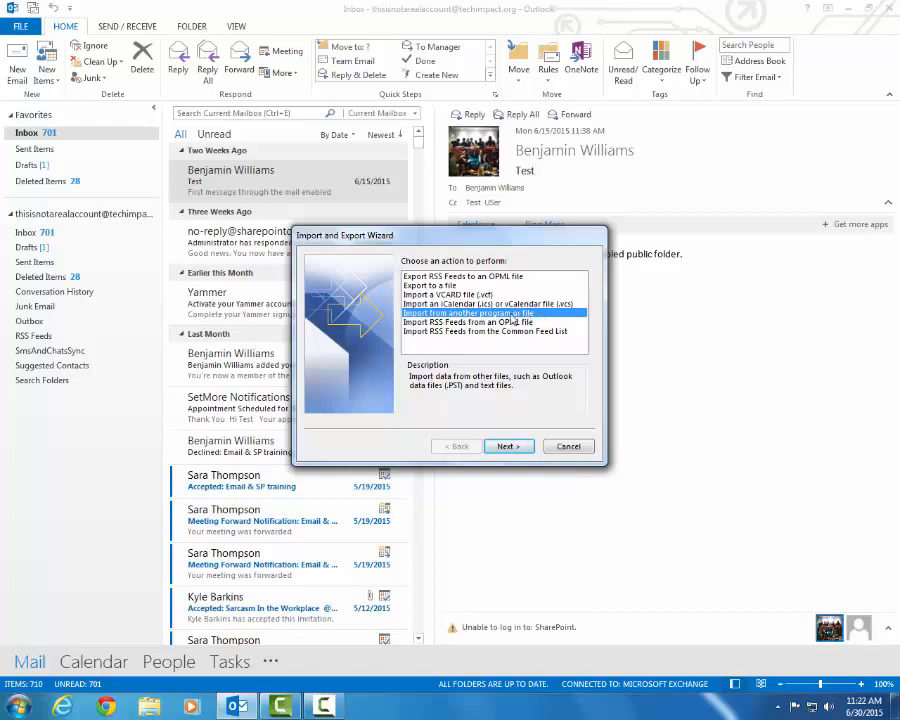
left_click(508, 447)
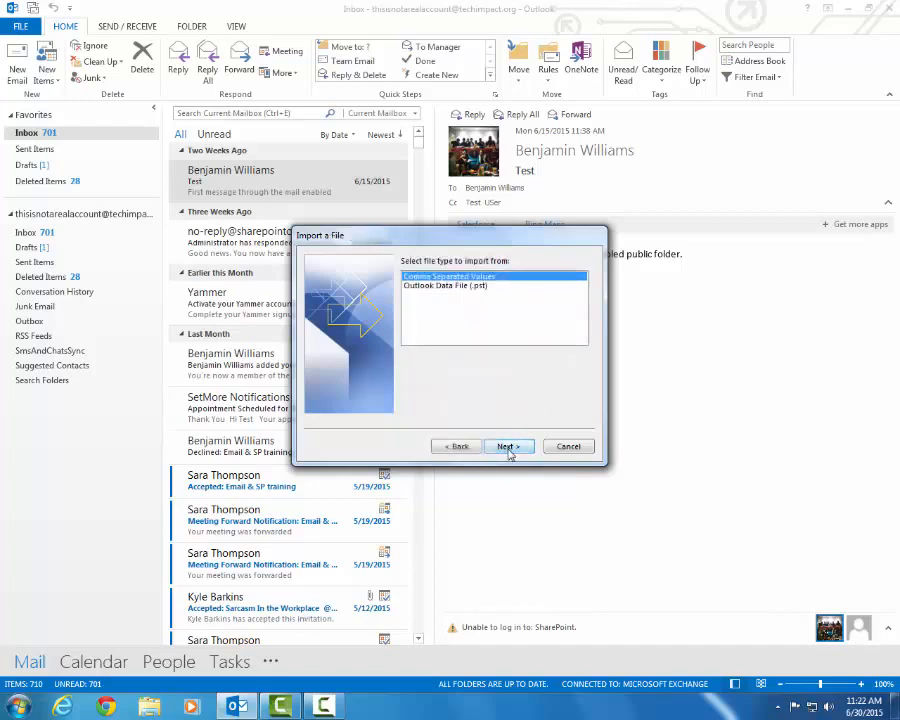
left_click(487, 287)
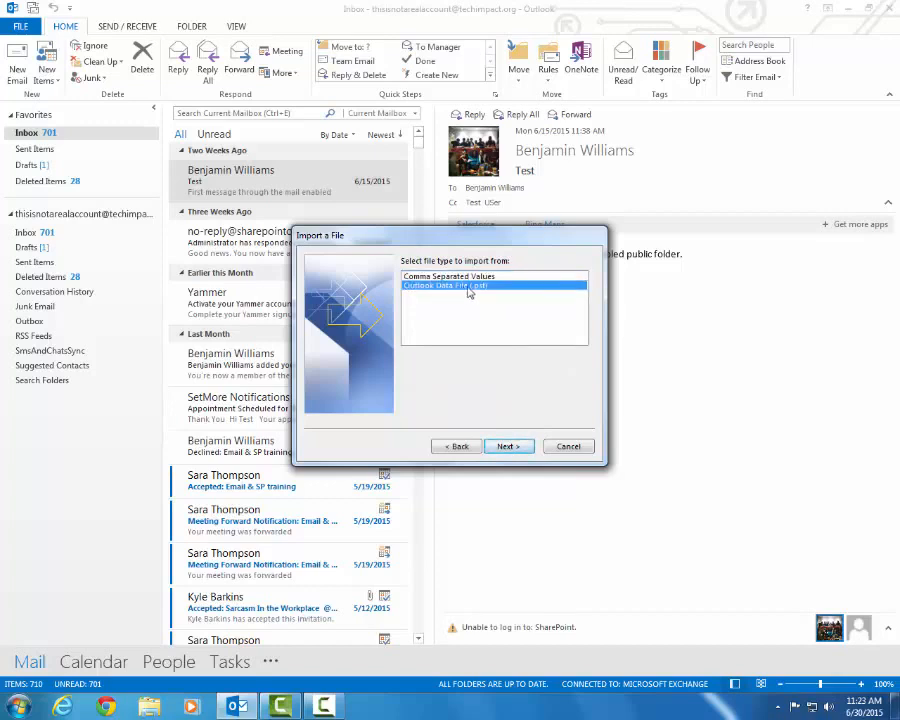
left_click(512, 446)
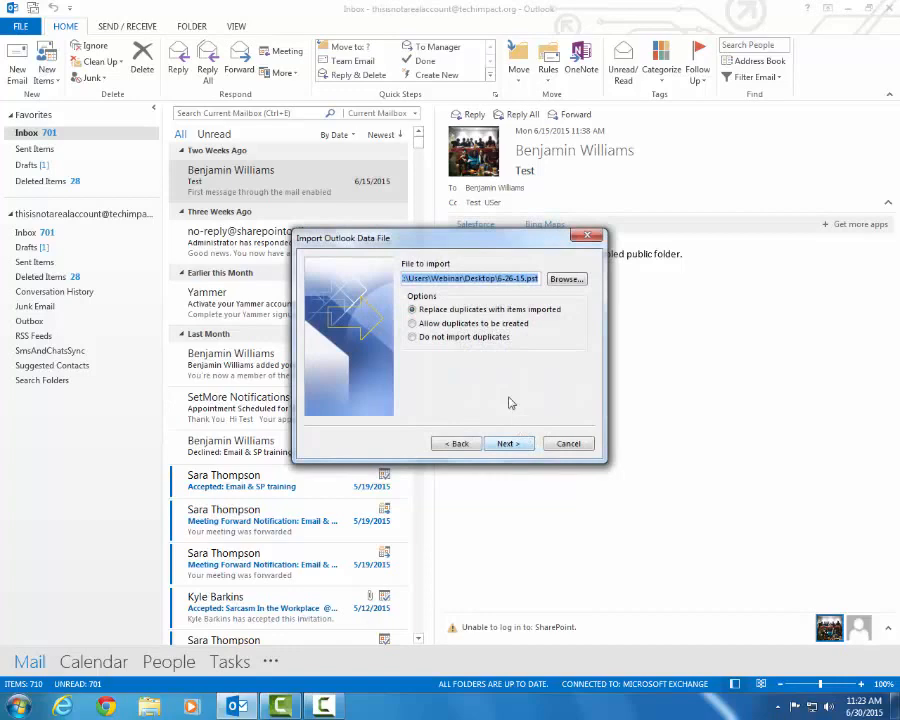
Step: Choose the 6-26-15 data file on the Desktop as the file to import and set duplicates not to be imported
left_click(566, 281)
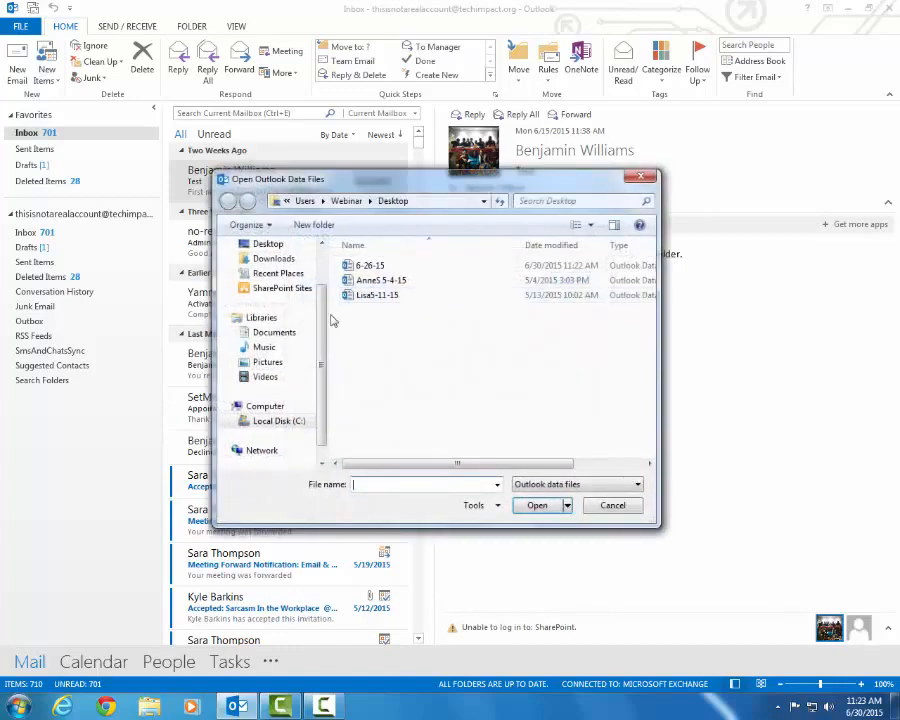
left_click_drag(323, 315, 323, 283)
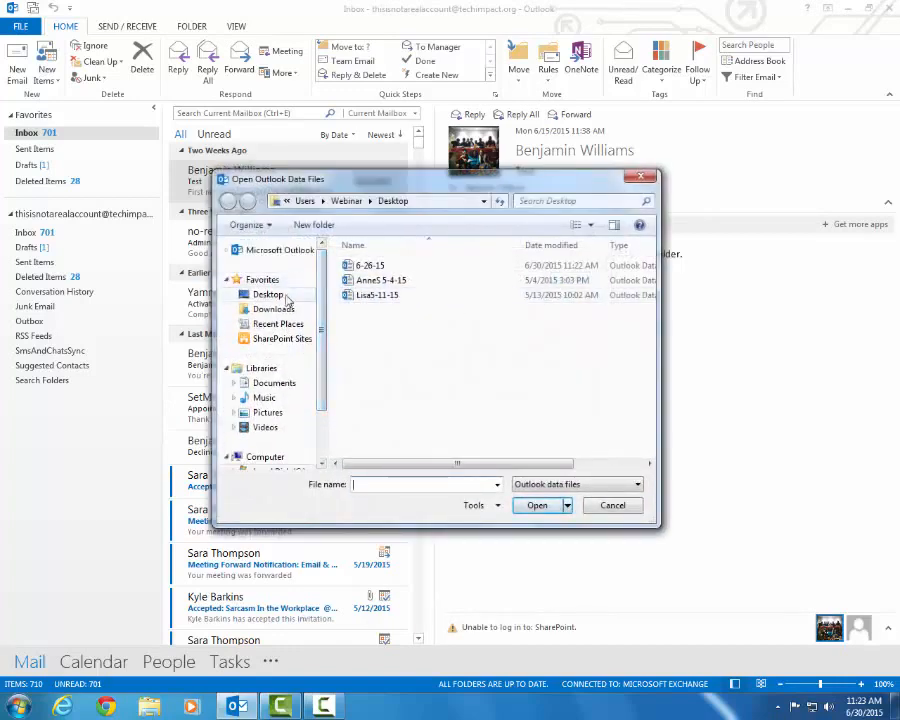
left_click(284, 296)
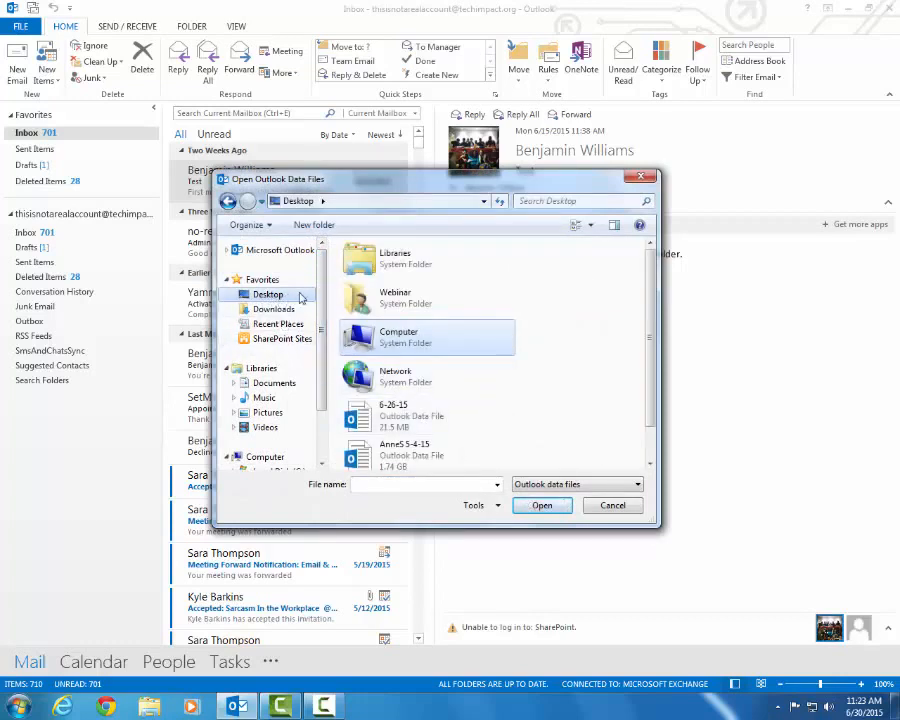
left_click(441, 419)
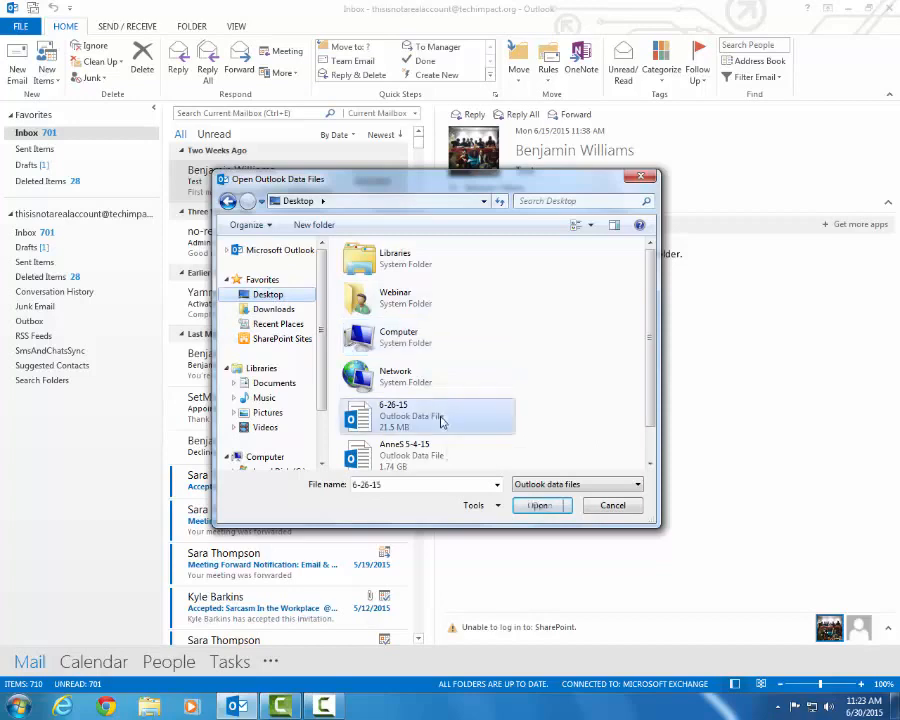
left_click(430, 452)
double_click(410, 416)
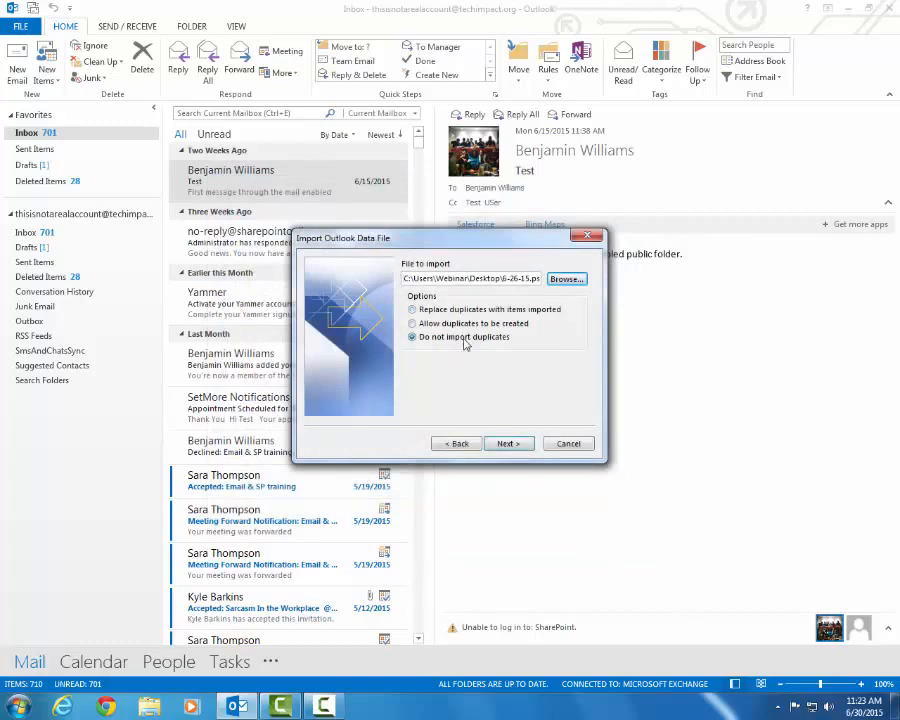
left_click(510, 444)
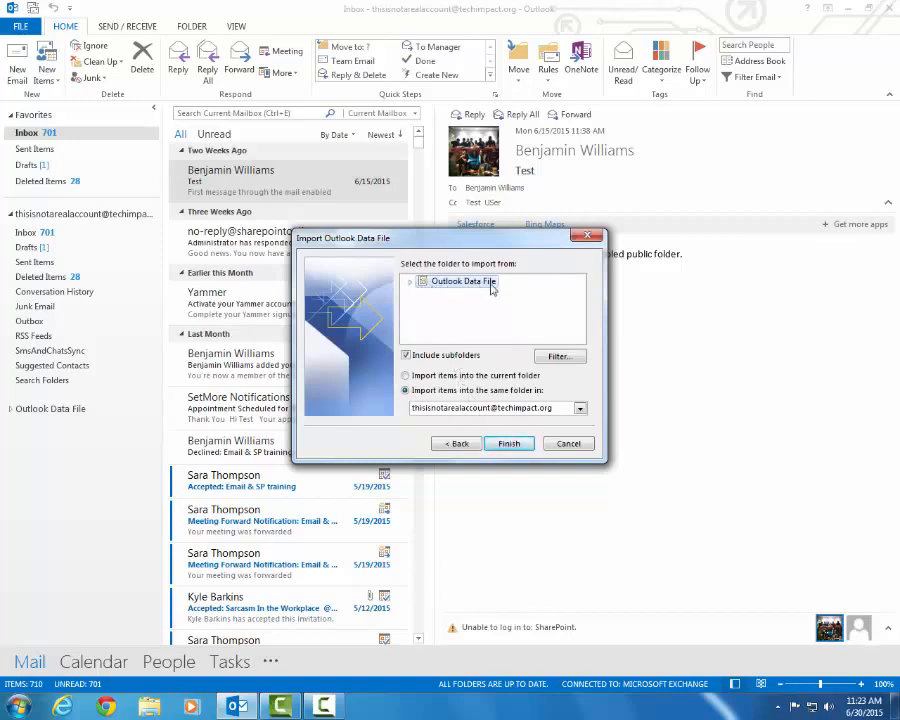
Step: Examine the folders contained in the Outlook Data File, leaving the top-level data file selected as the import source
left_click(412, 282)
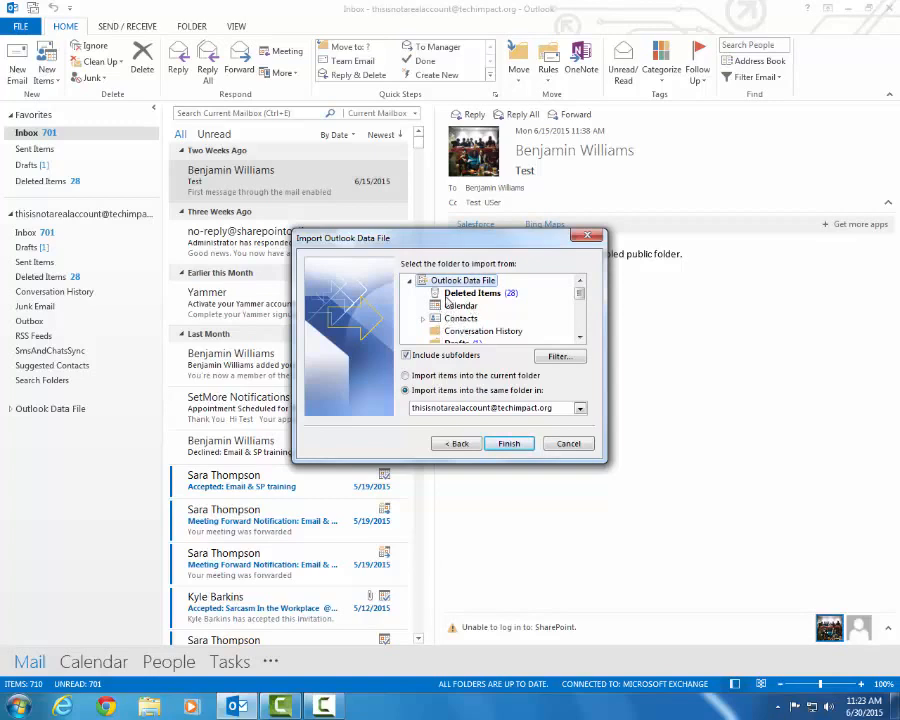
scroll(476, 300, "down", 1)
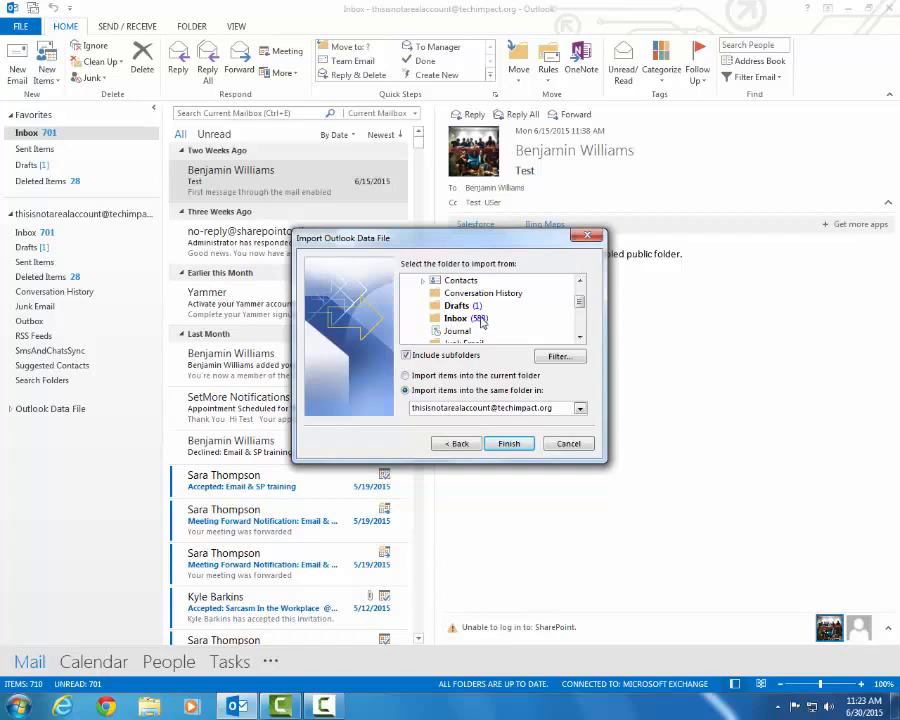
scroll(481, 321, "down", 2)
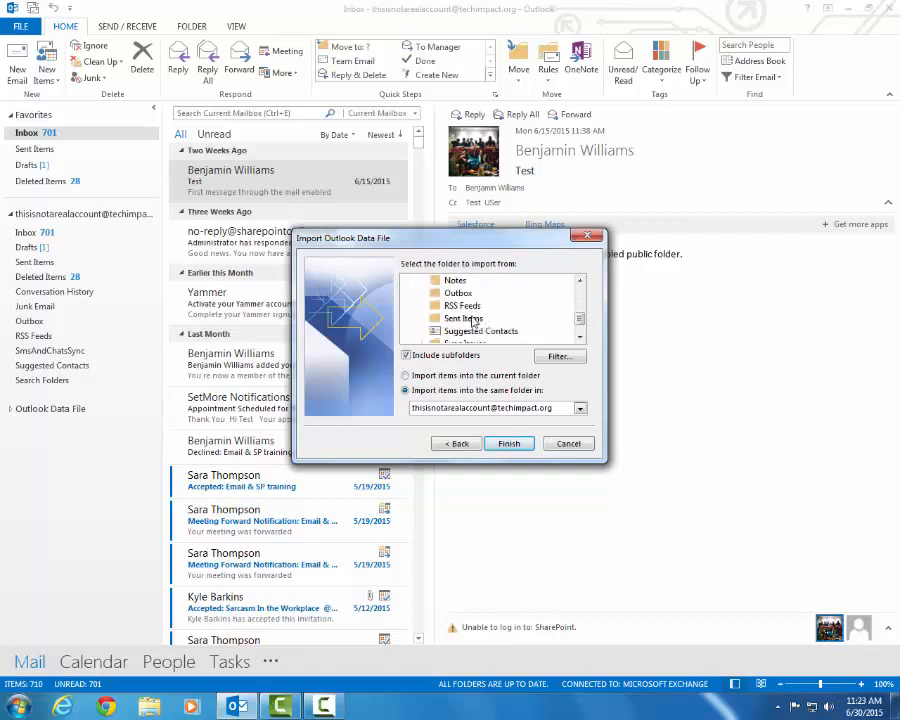
scroll(473, 320, "down", 1)
scroll(466, 315, "up", 4)
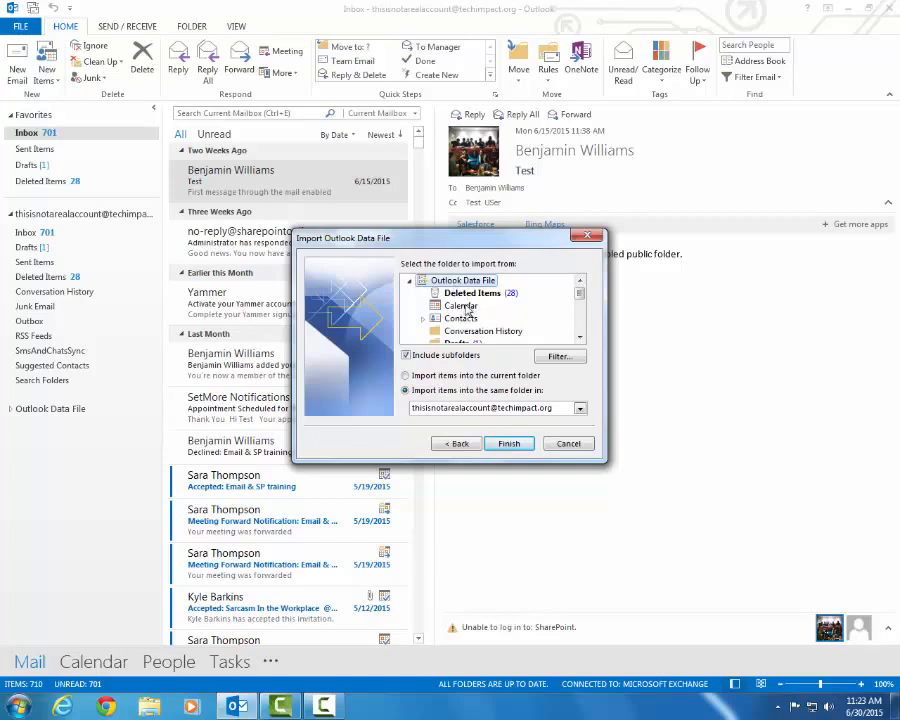
left_click(462, 306)
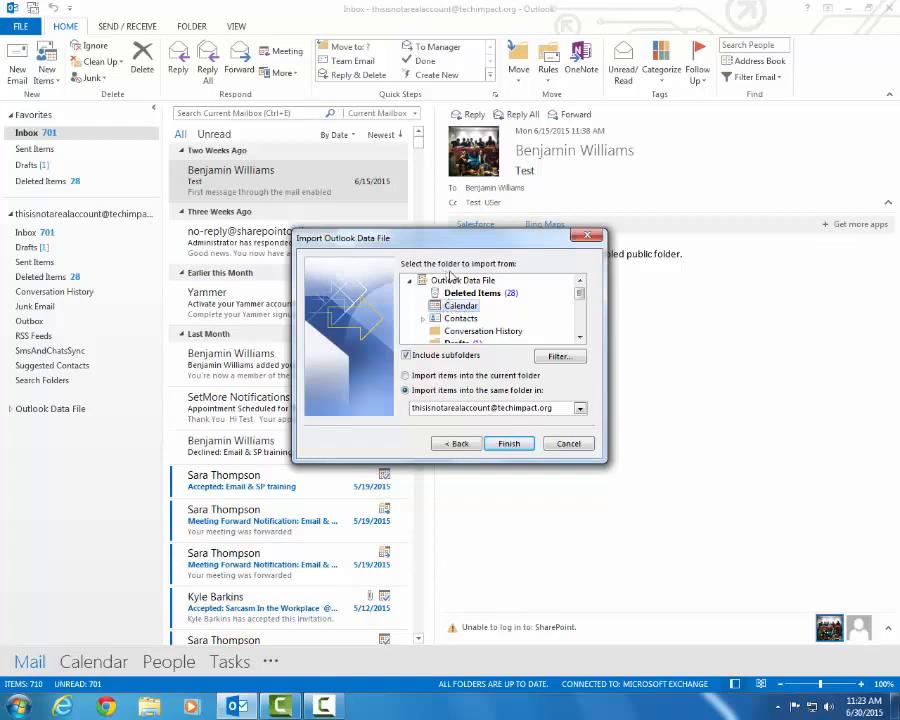
left_click(455, 282)
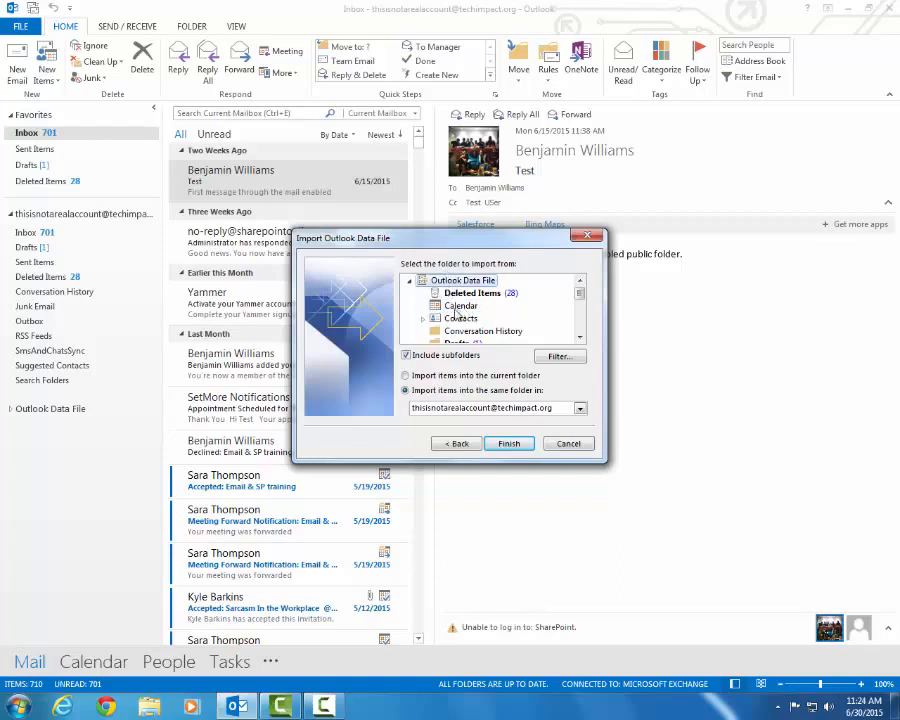
left_click(410, 283)
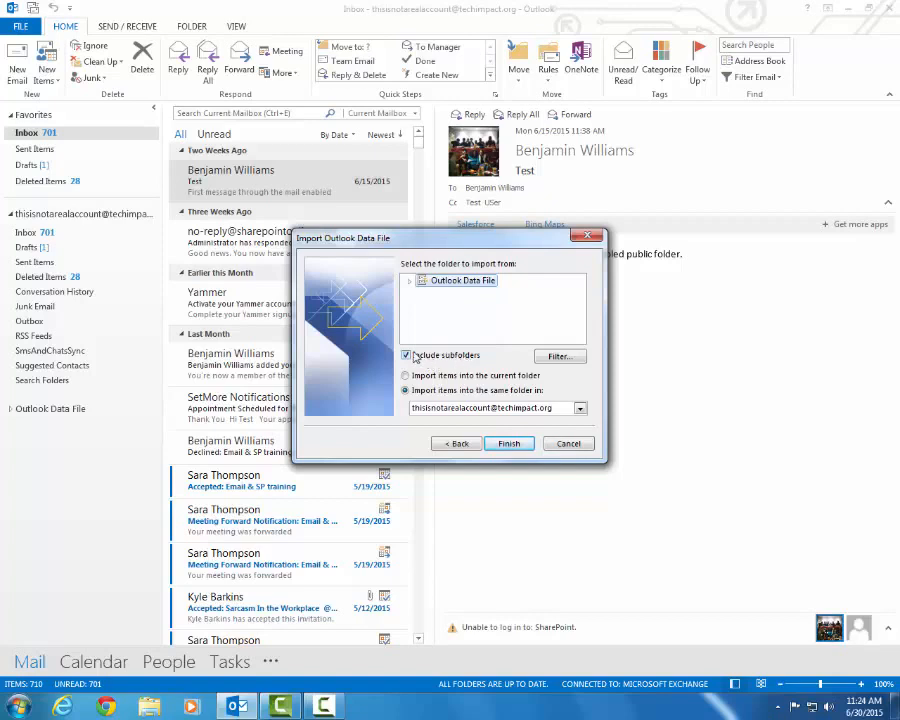
Step: Choose the account's own mailbox, not its Public Folders, as the destination for importing into the same folder, and run the import
left_click(486, 410)
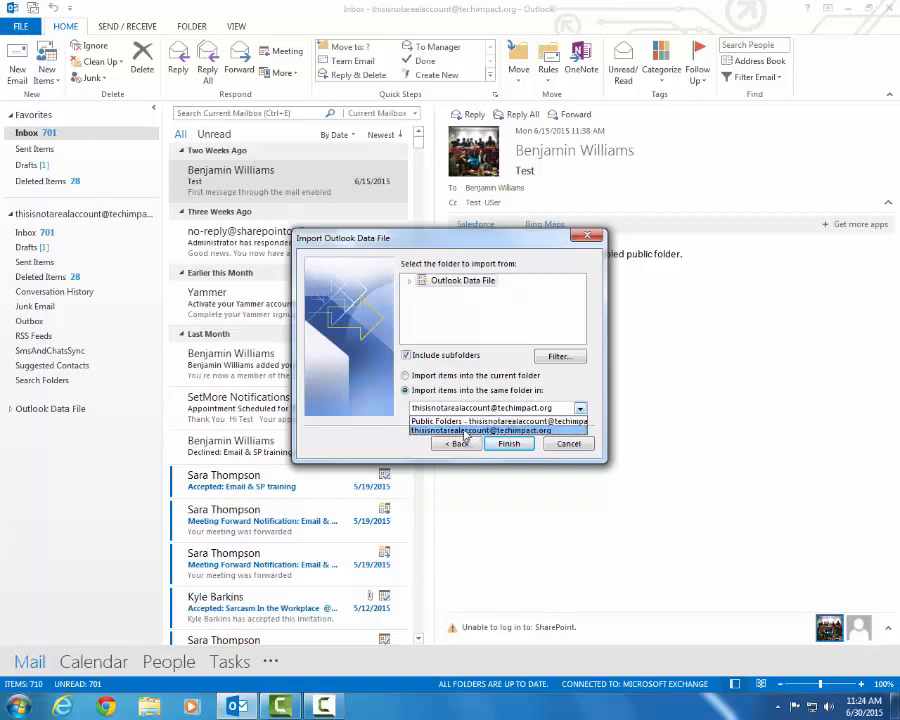
left_click(481, 432)
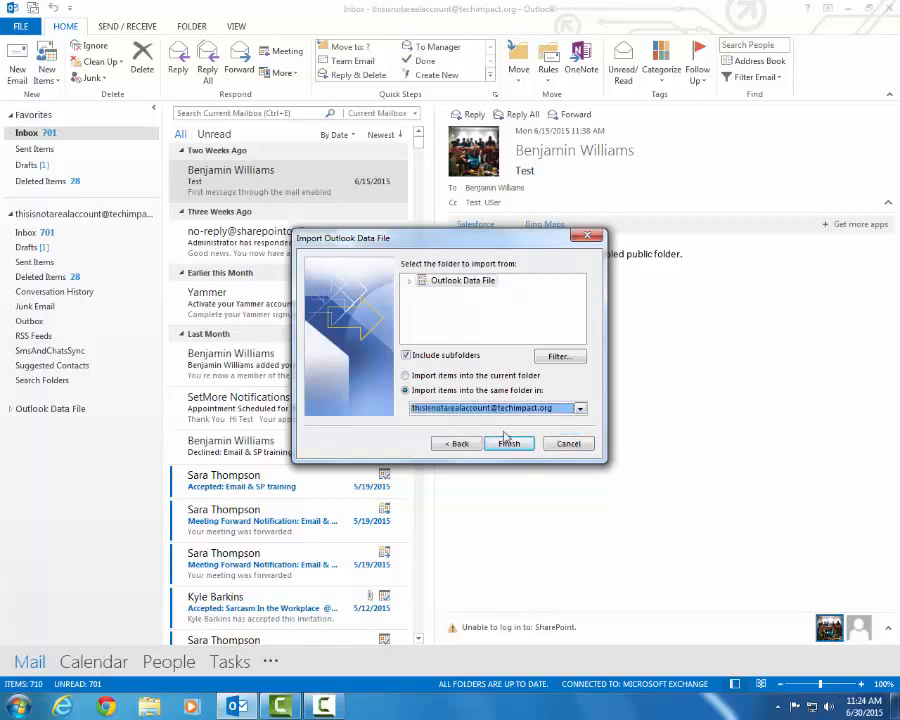
left_click(509, 444)
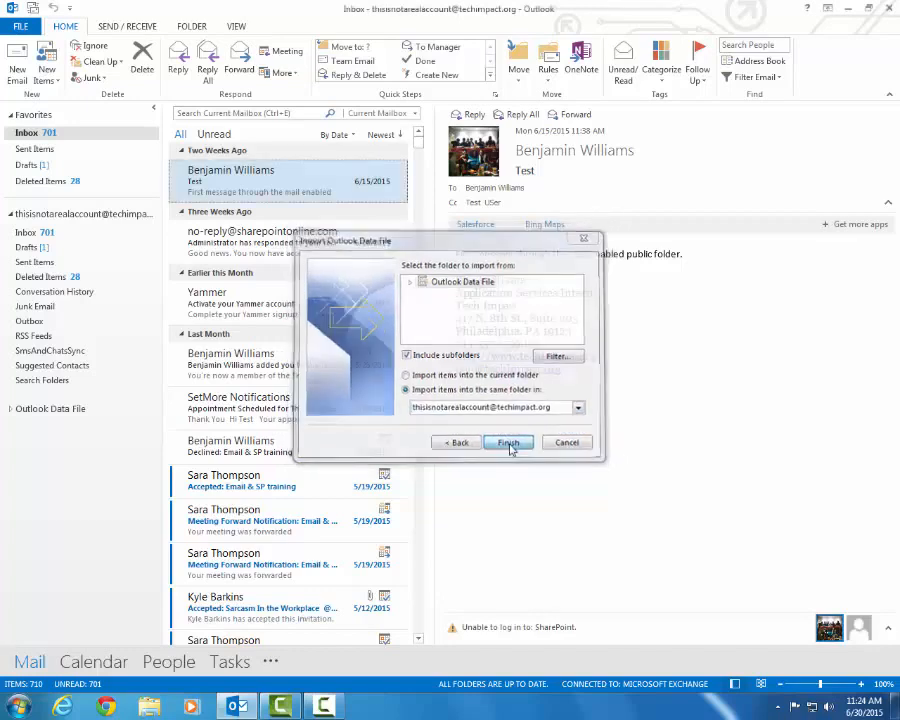